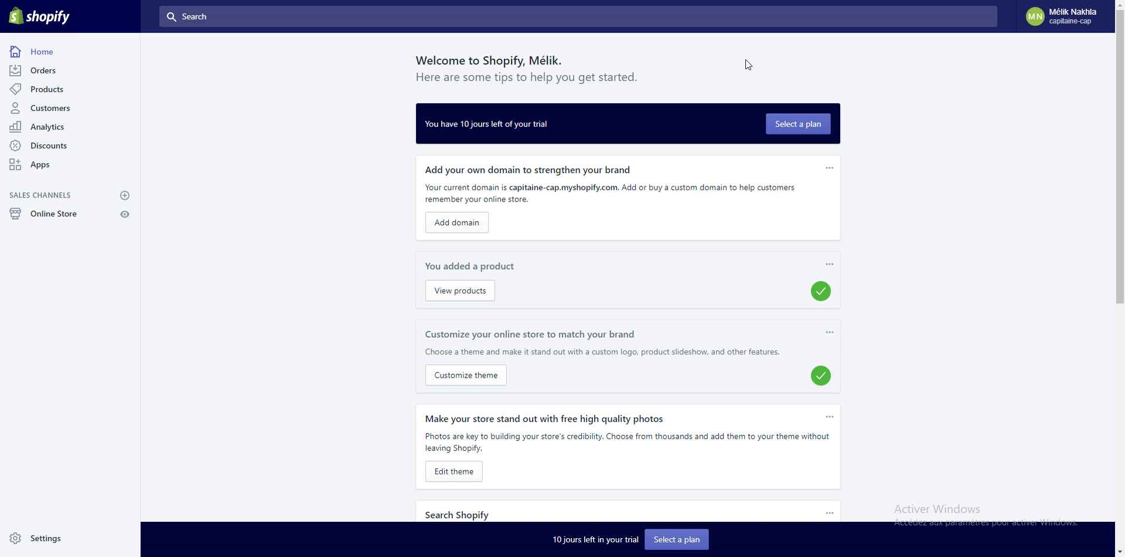
Start creating a new product collection and title it "Chic"
left_click(37, 95)
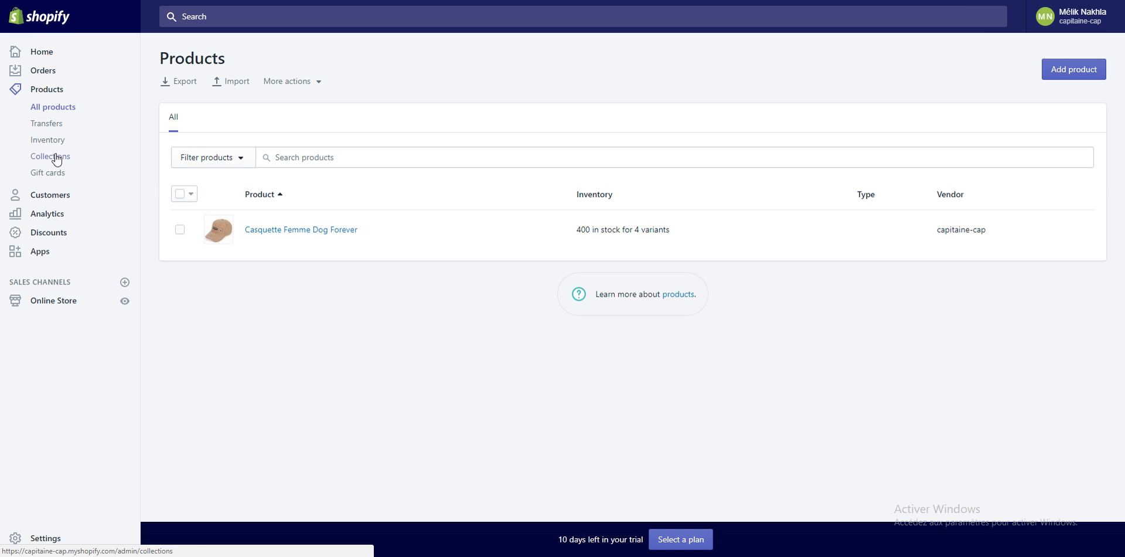
left_click(54, 157)
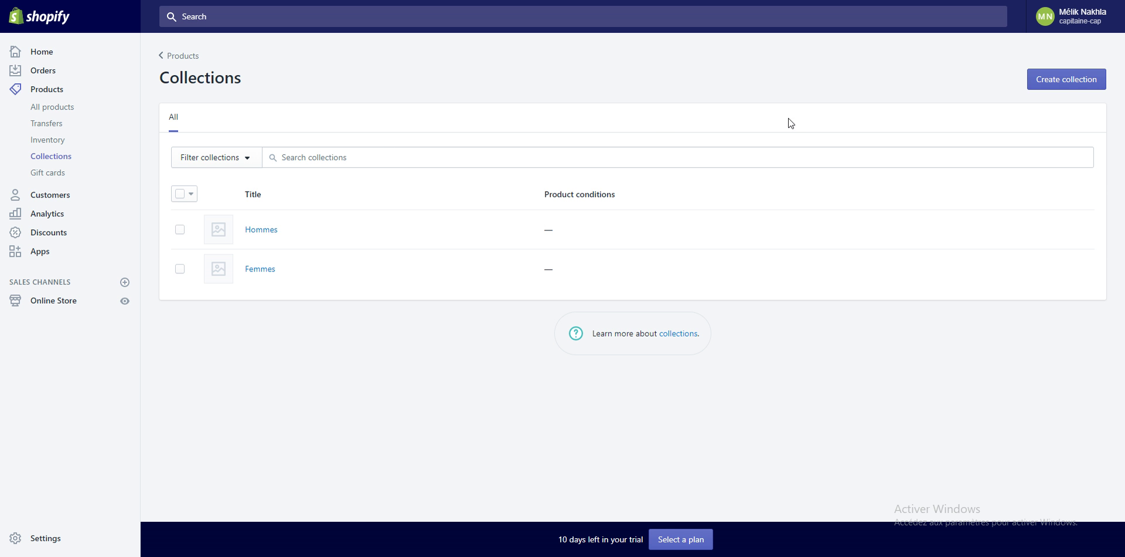
left_click(1065, 82)
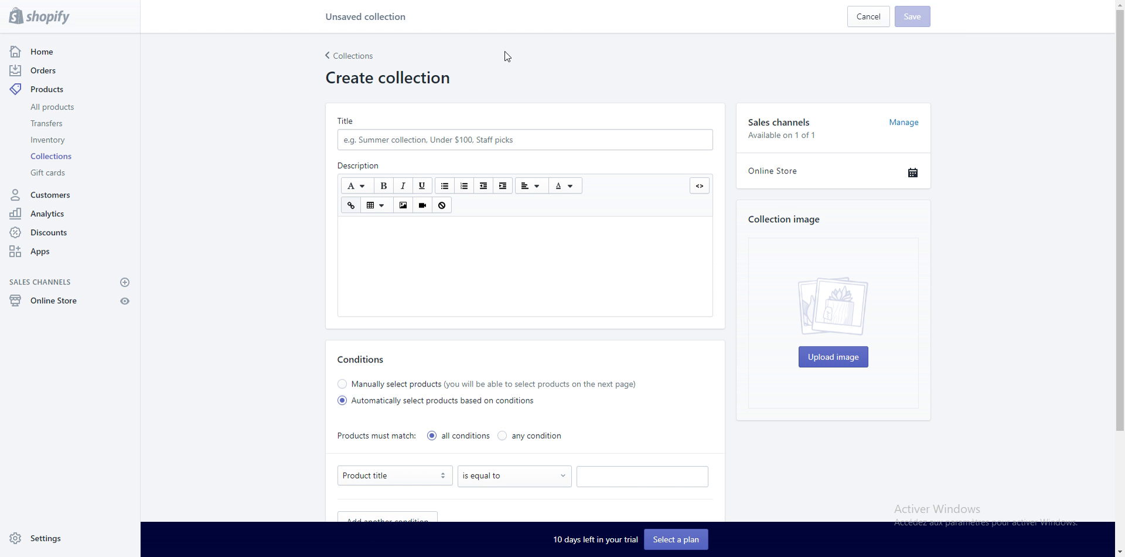
left_click(458, 138)
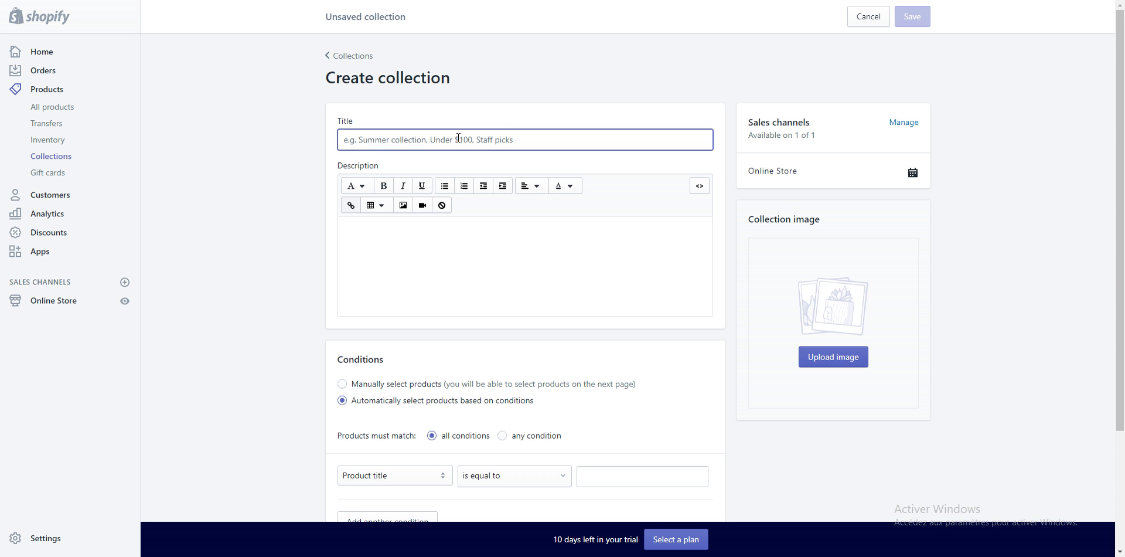
type("Chic")
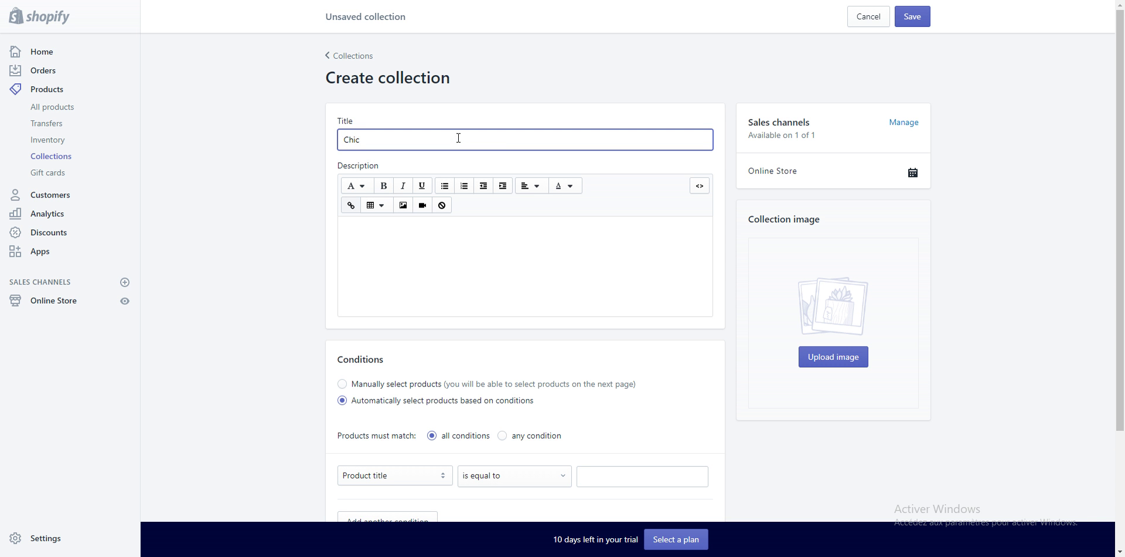
Begin the collection description with "Découvrez notre collection de casquettes chic pour hommes et femmes."
left_click(466, 233)
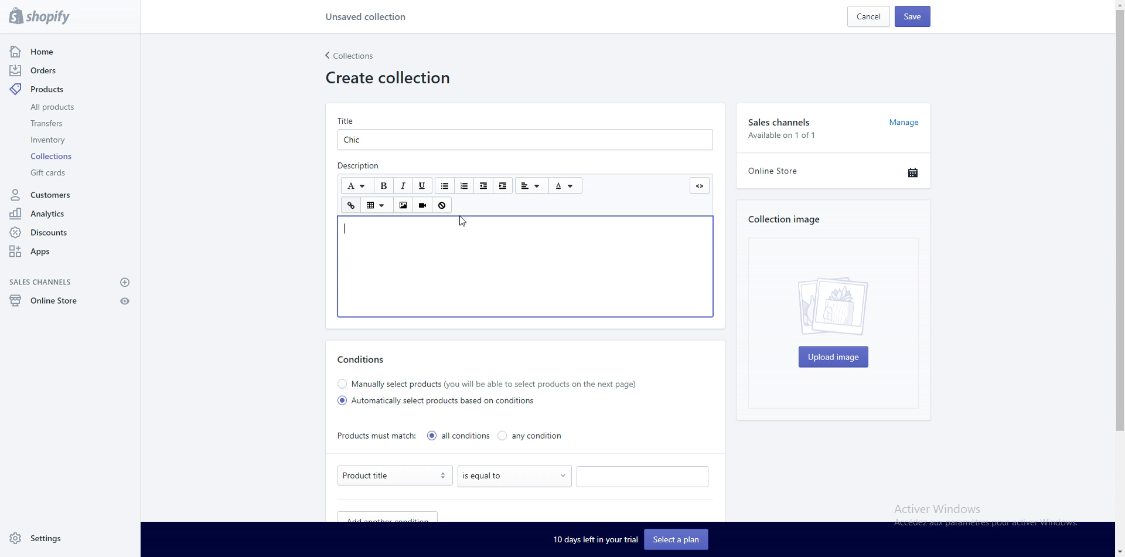
type("Découvre z notre collection de ca")
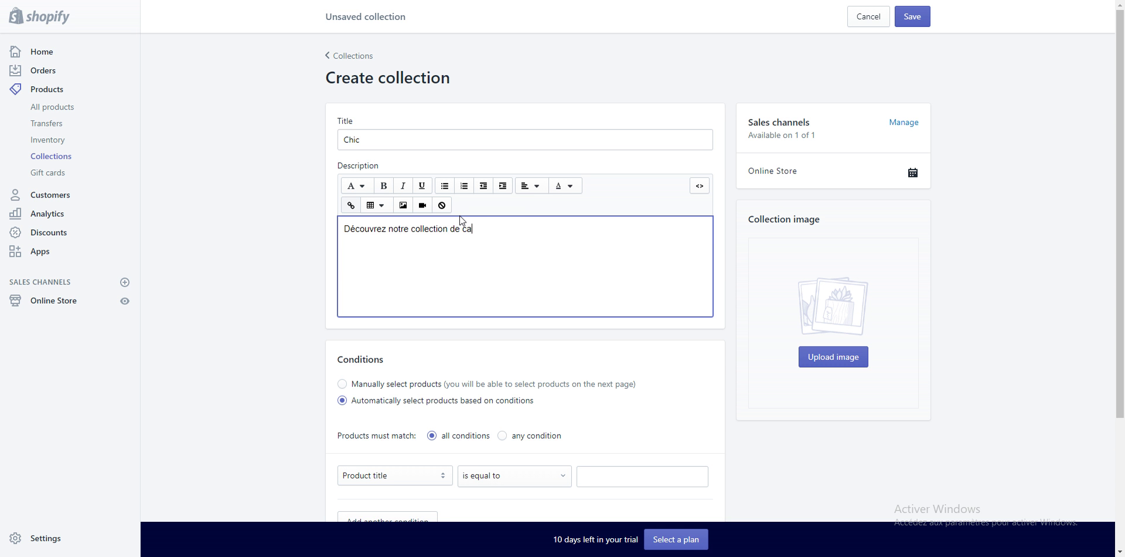
type("squettes chich po")
key("BackSpace")
key("BackSpace")
key("BackSpace")
key("BackSpace")
type("pour hommes et femmes.")
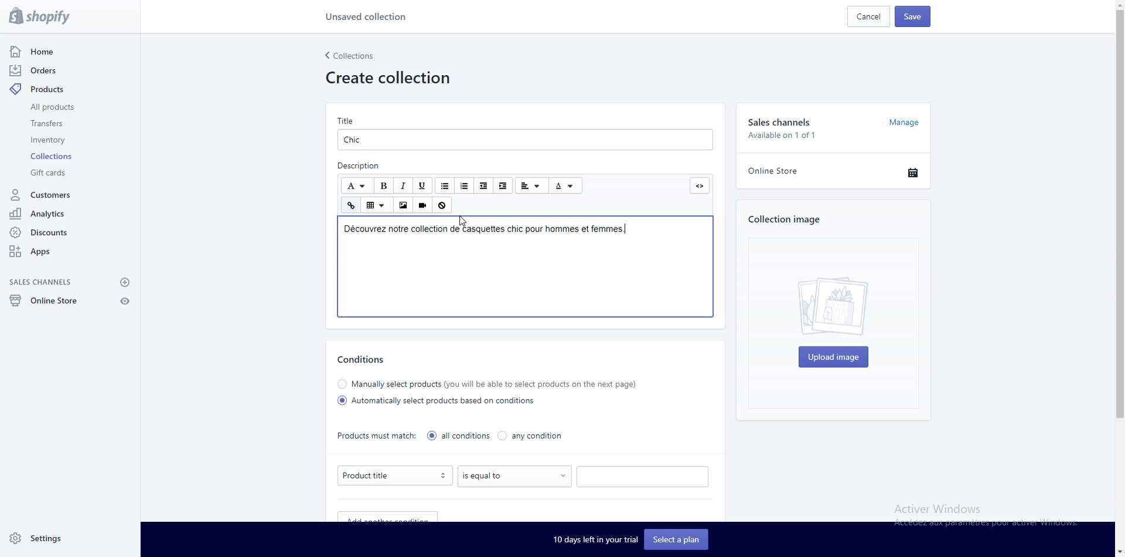
Append "Bénéficiez d'une casquette chic de haute qualité qui rejoindra votre collection actuelle de casquettes." to the collection description
type(" B")
type("énéficie")
type("z d'une")
key("BackSpace")
type("'une casquette ch")
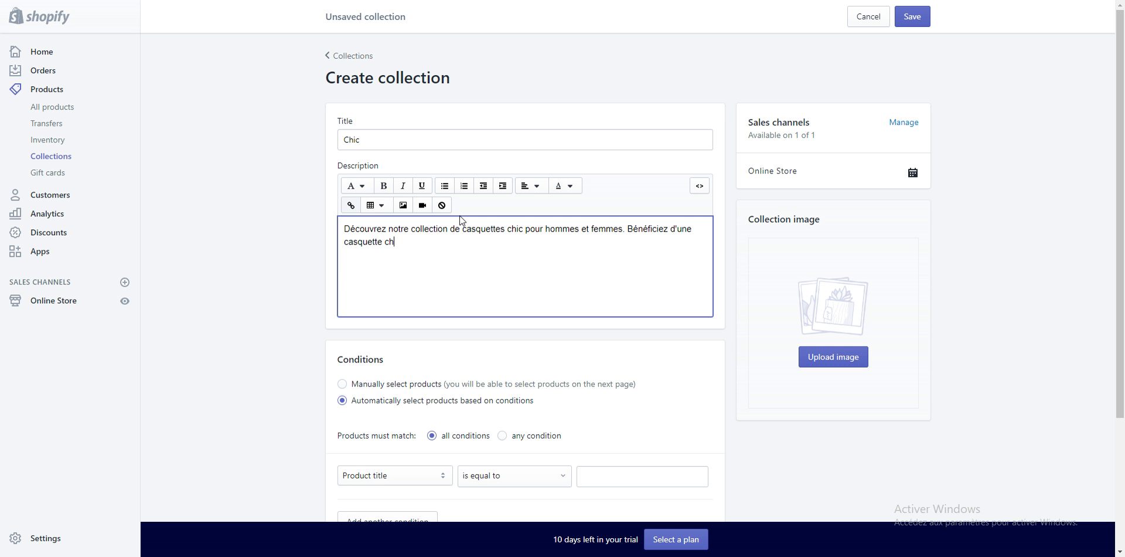
type("ic de haute qualité qui rejoindra votr")
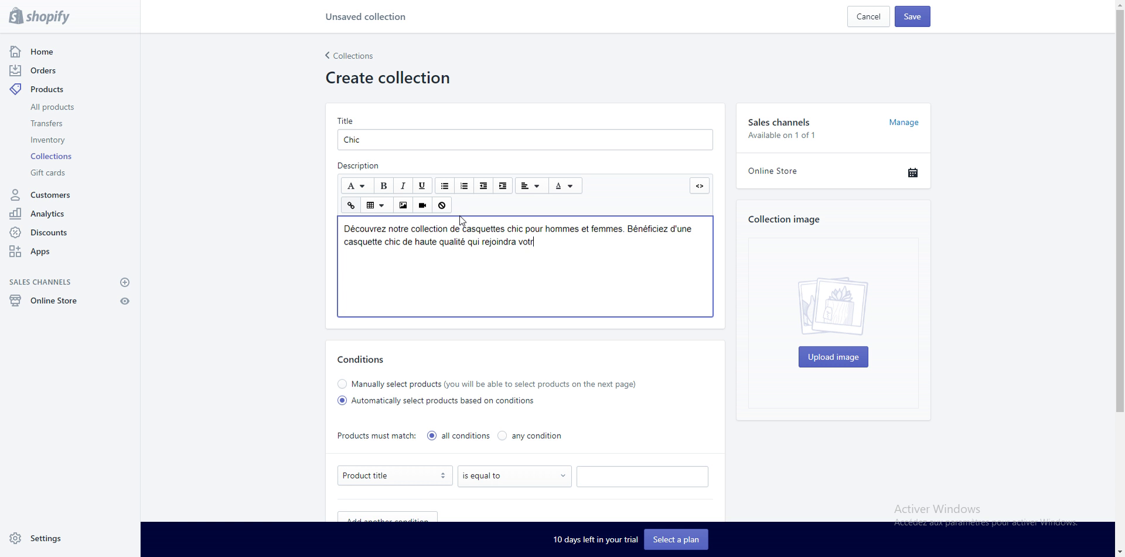
type("e collection actuelle de casquettes.")
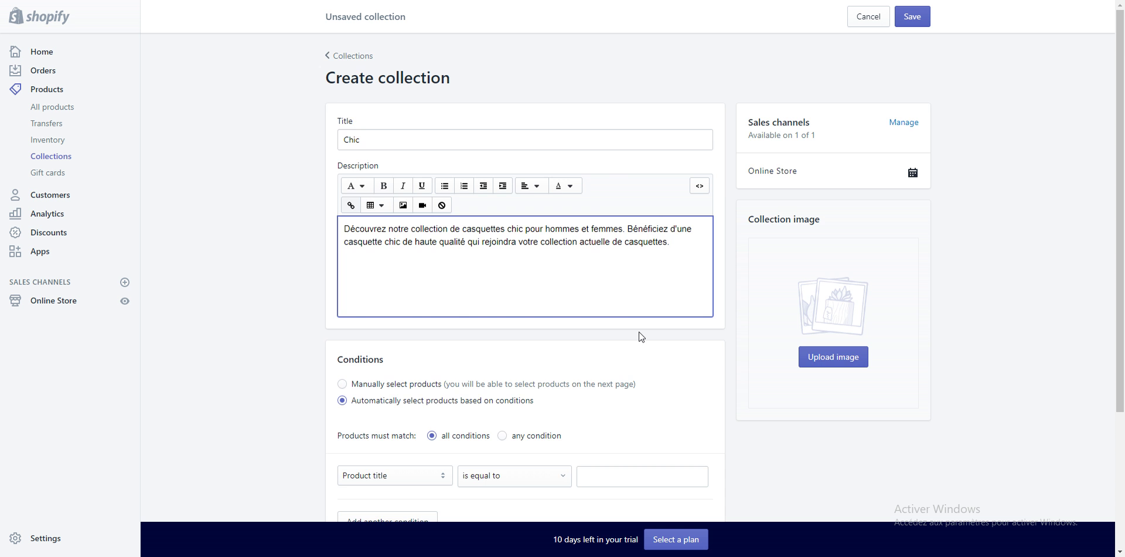
scroll(639, 334, "down", 3)
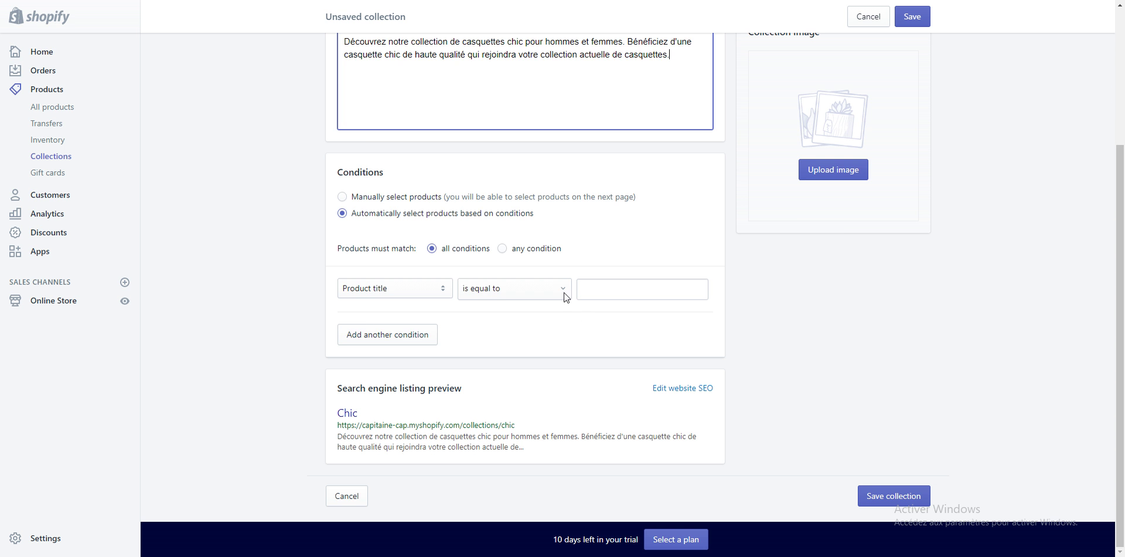
left_click(343, 198)
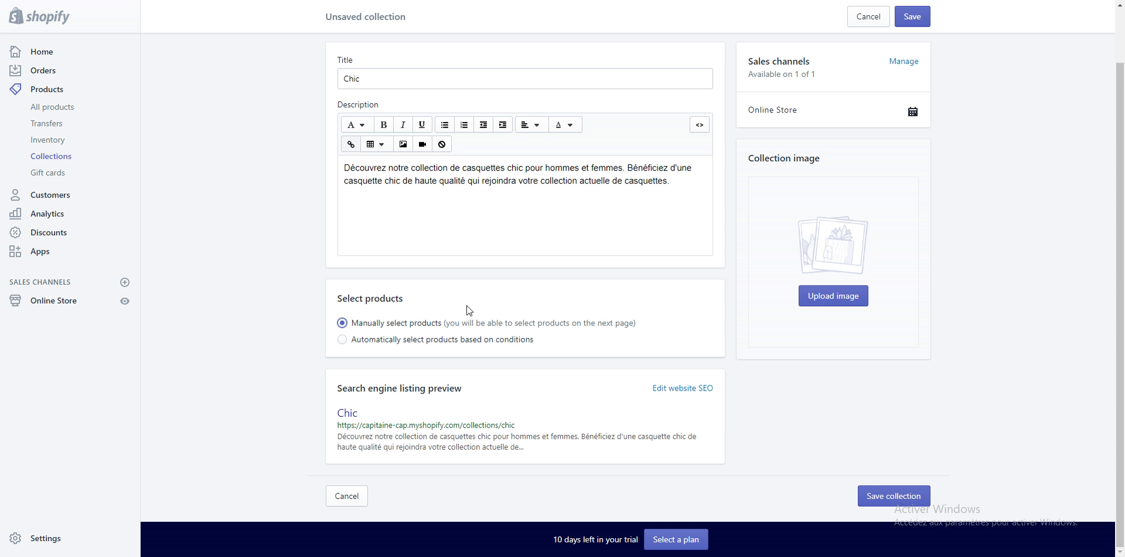
left_click(343, 339)
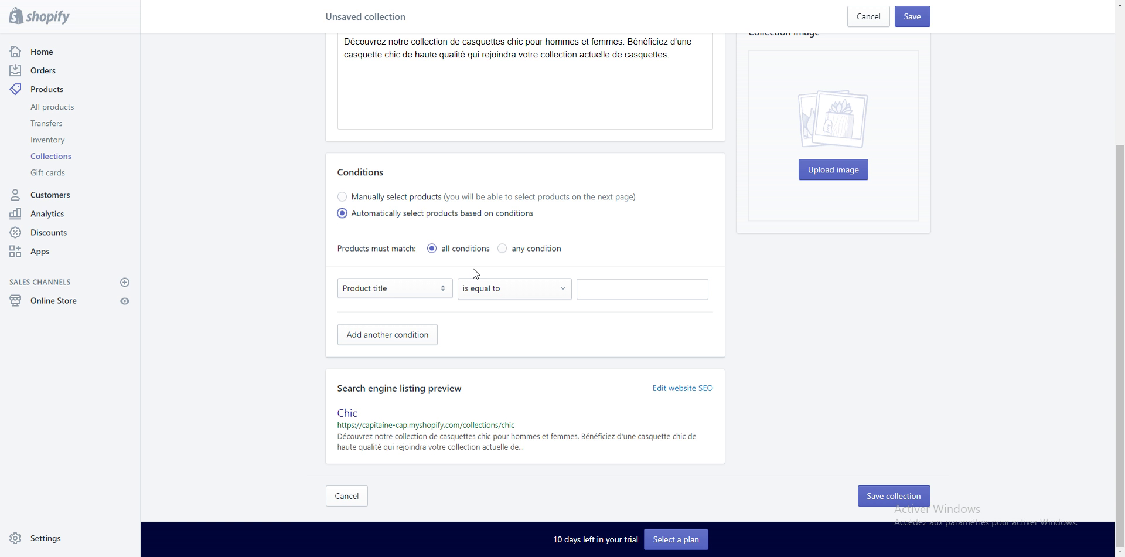
left_click(503, 249)
left_click(434, 250)
Set the first automatic selection condition so that the product title contains "Casquette"
left_click(414, 290)
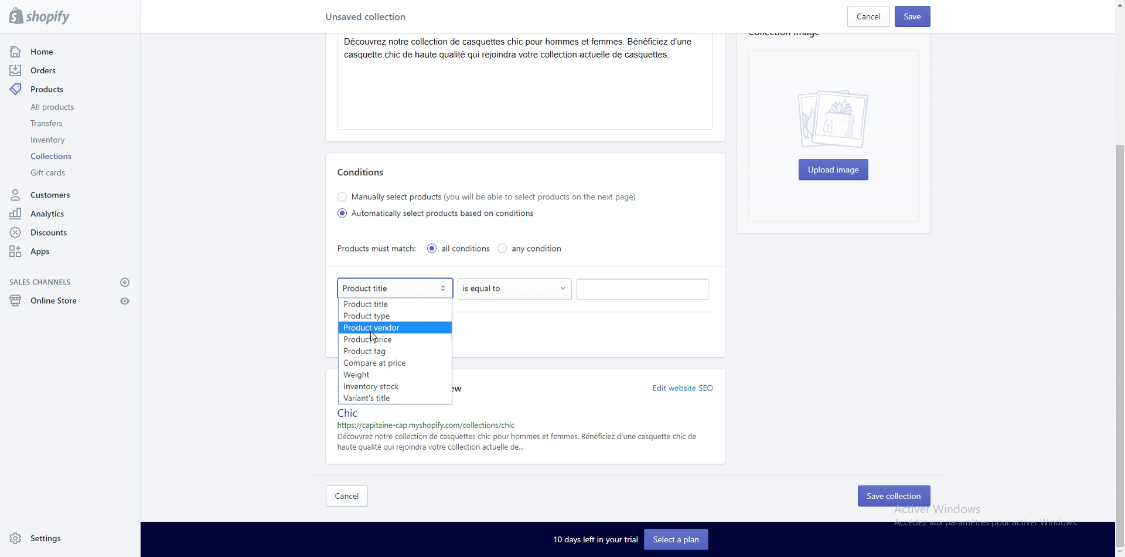
left_click(396, 304)
left_click(554, 293)
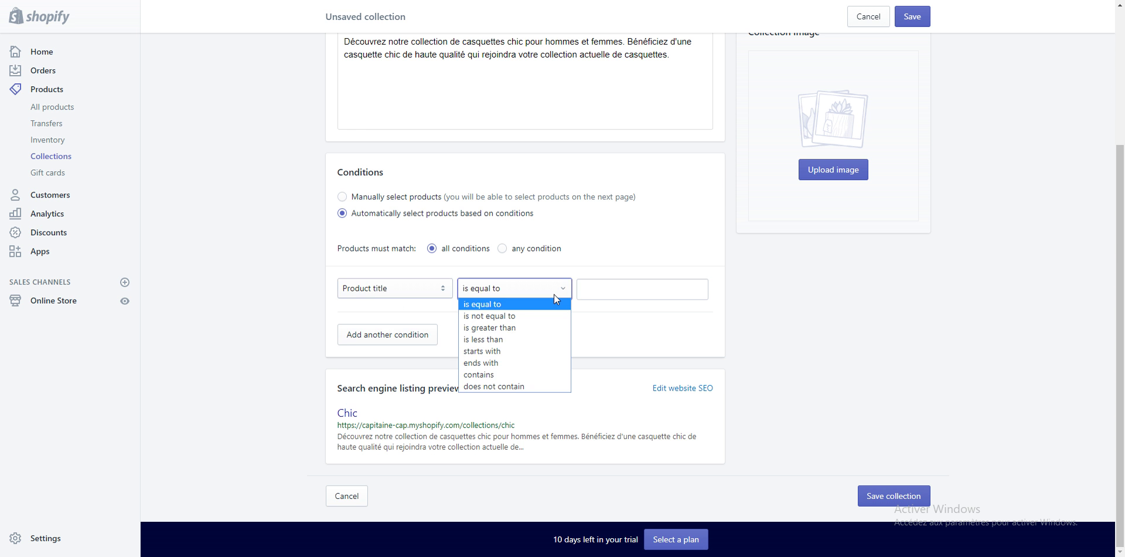
left_click(536, 374)
left_click(597, 296)
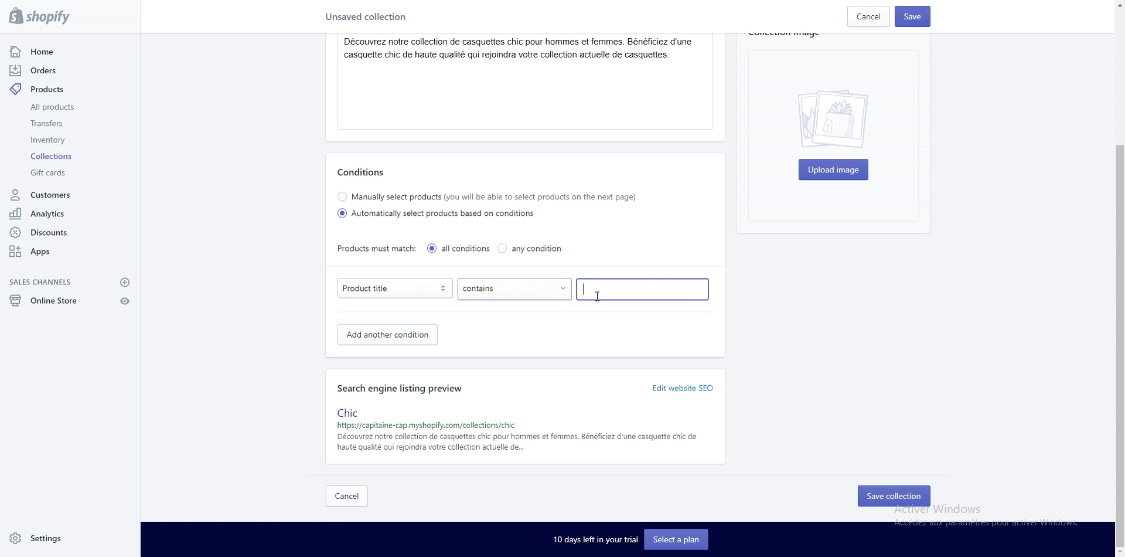
type("Casquette")
Add a second condition requiring the product price to be less than €19.90
left_click(418, 338)
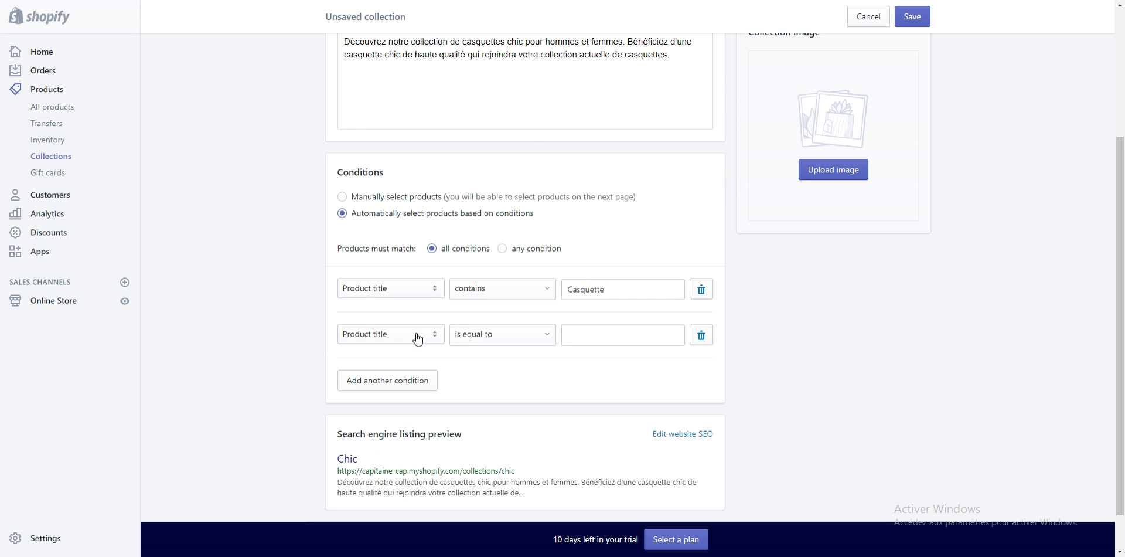
left_click(412, 341)
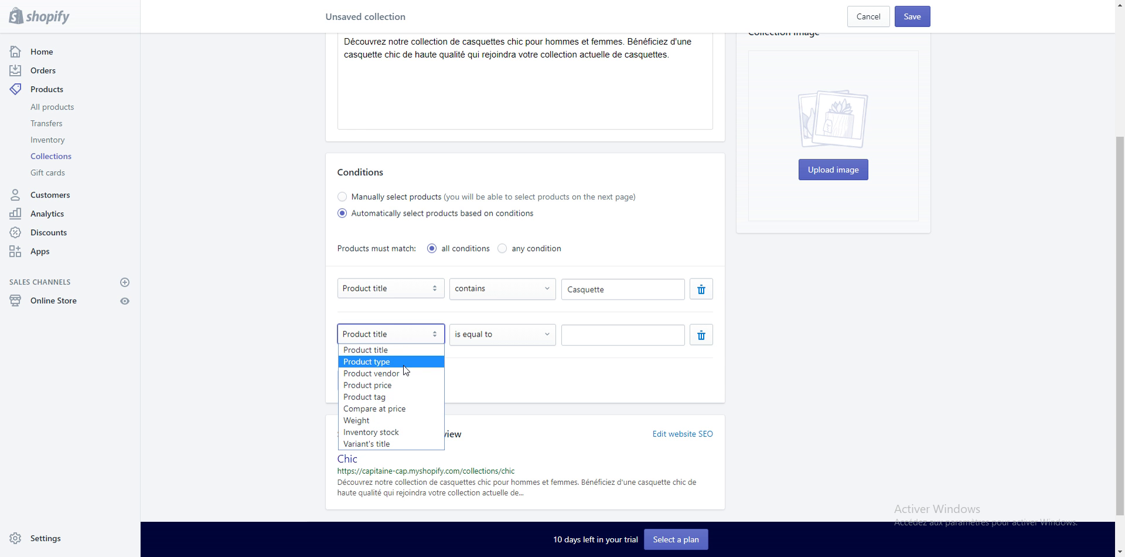
left_click(402, 385)
left_click(533, 339)
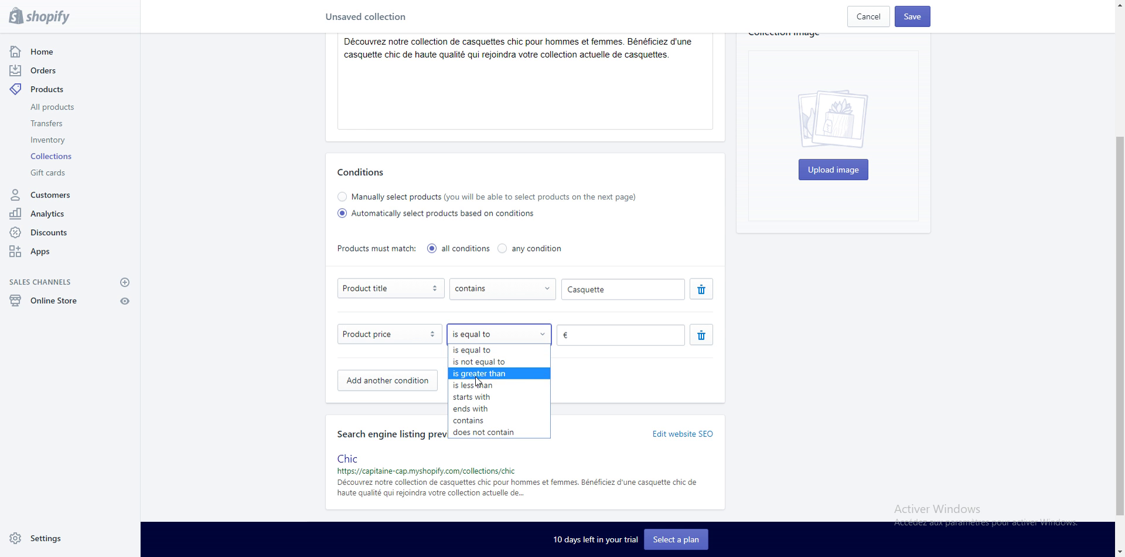
left_click(535, 385)
left_click(596, 332)
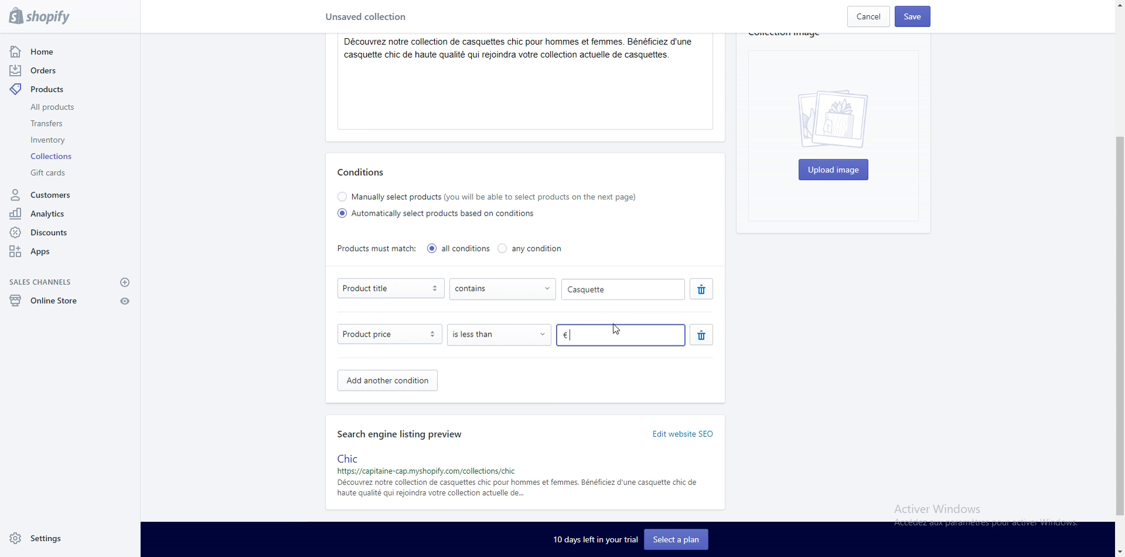
type("19.90")
Change the price condition to "is greater than" €29.90 and save the collection
left_click(523, 334)
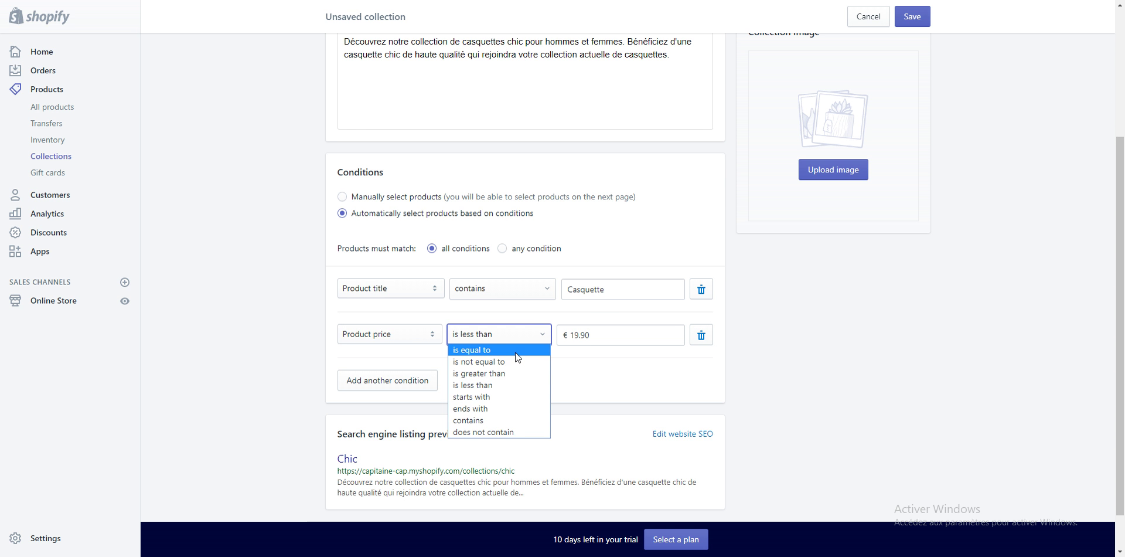
left_click(516, 373)
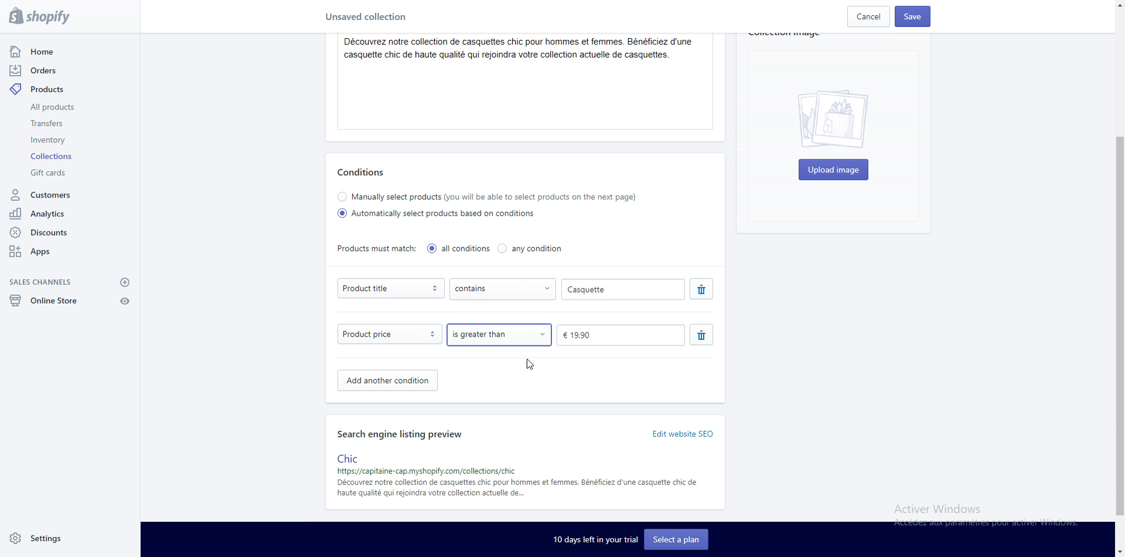
double_click(576, 334)
type("2")
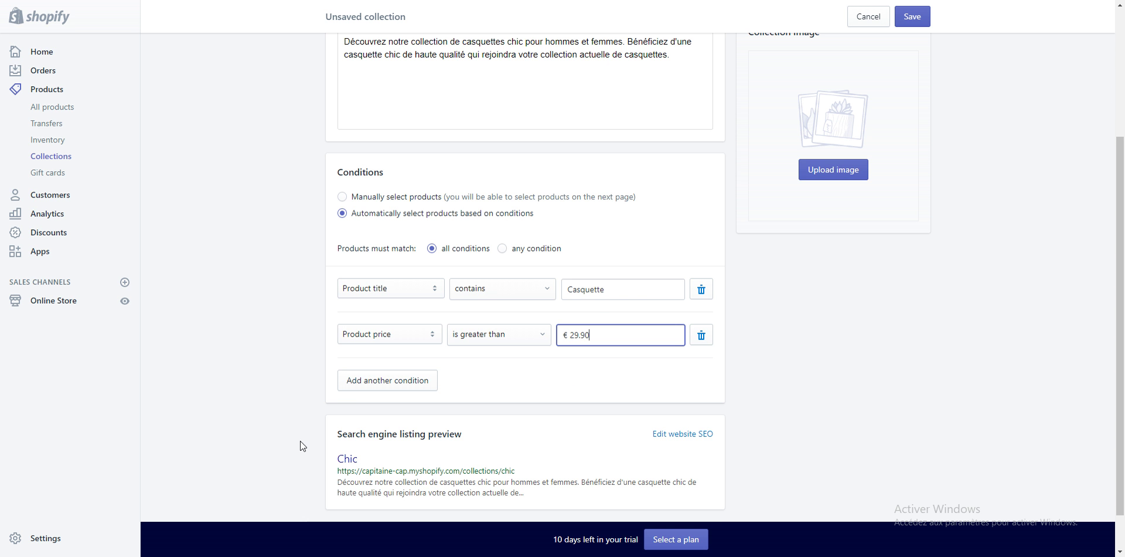
scroll(774, 326, "up", 3)
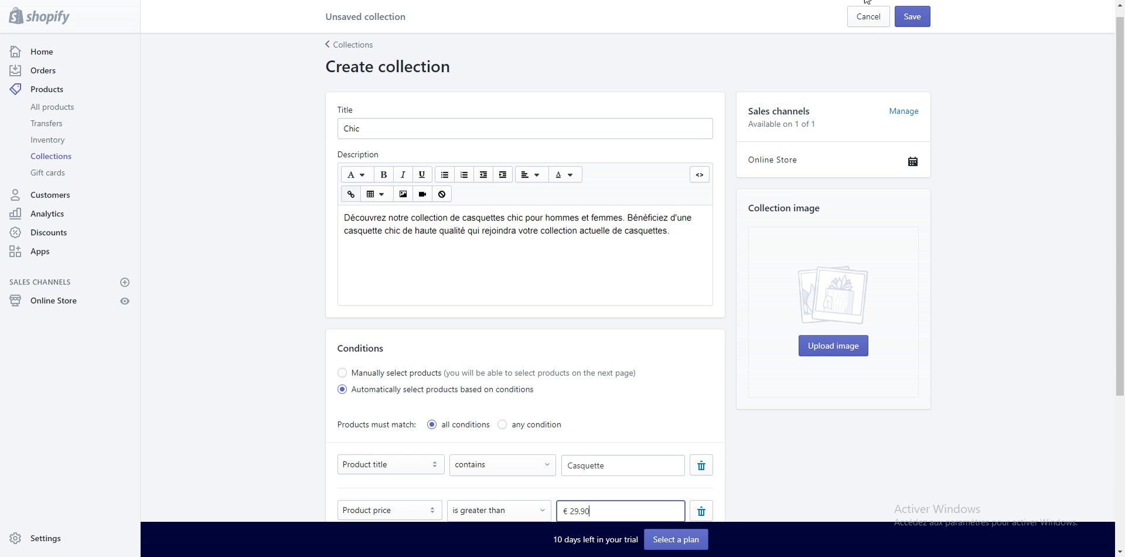
left_click(912, 18)
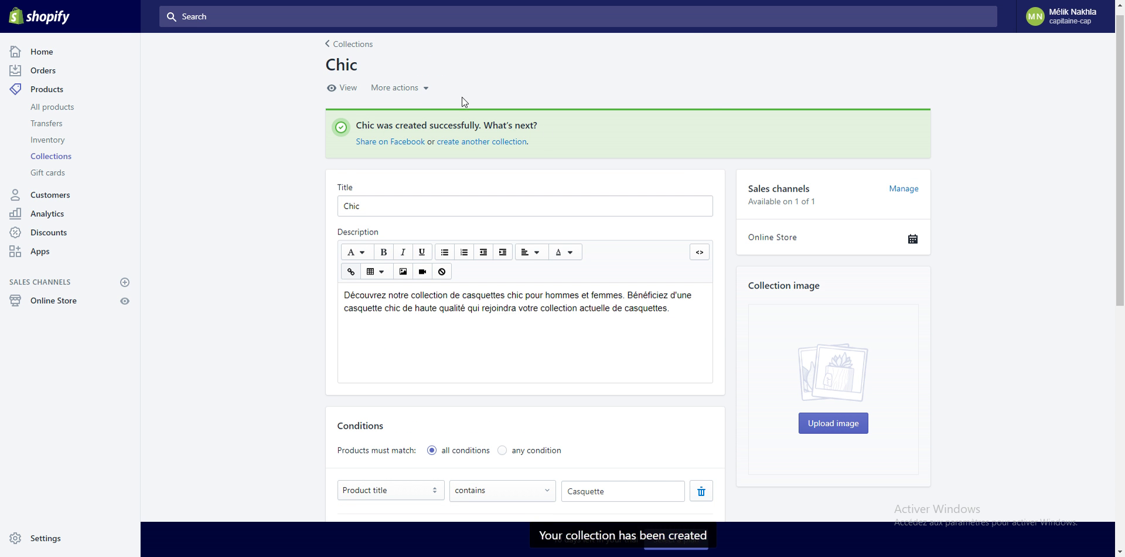
View the Chic collection's page in the online store and return to the admin's collections list
left_click(348, 89)
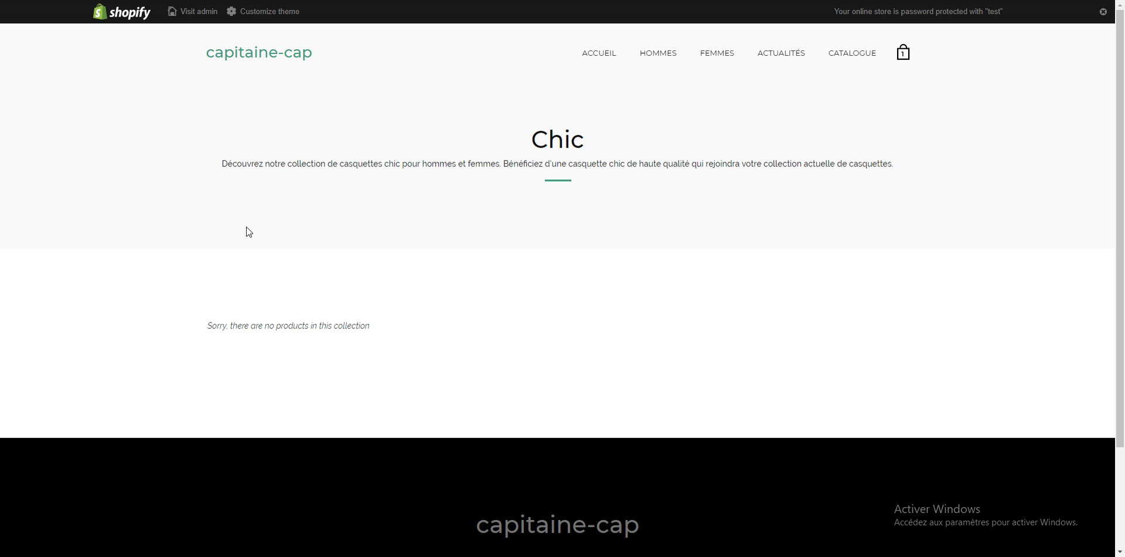
key("ctrl+w")
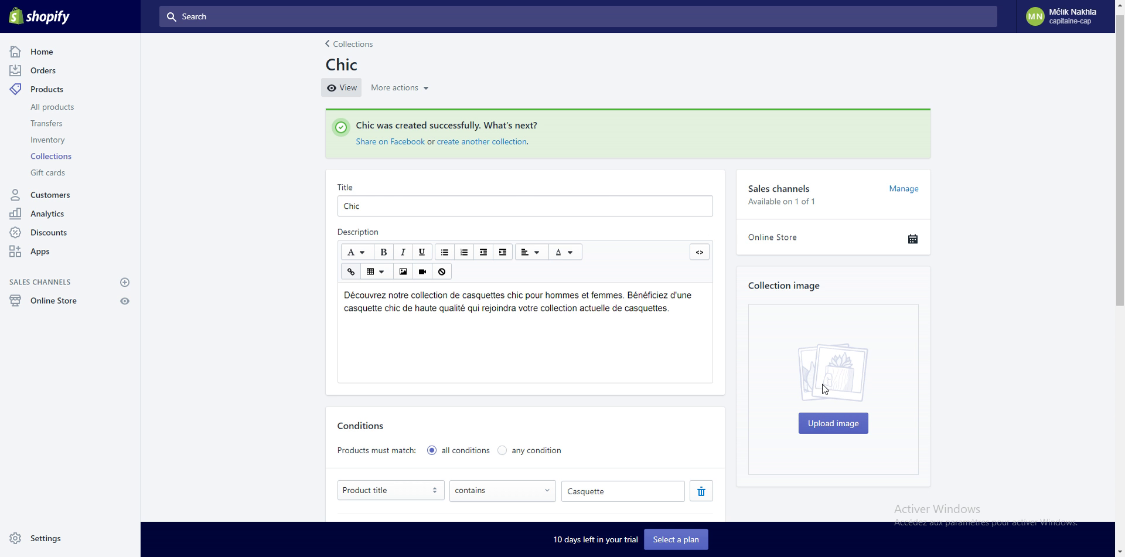
scroll(605, 191, "down", 1)
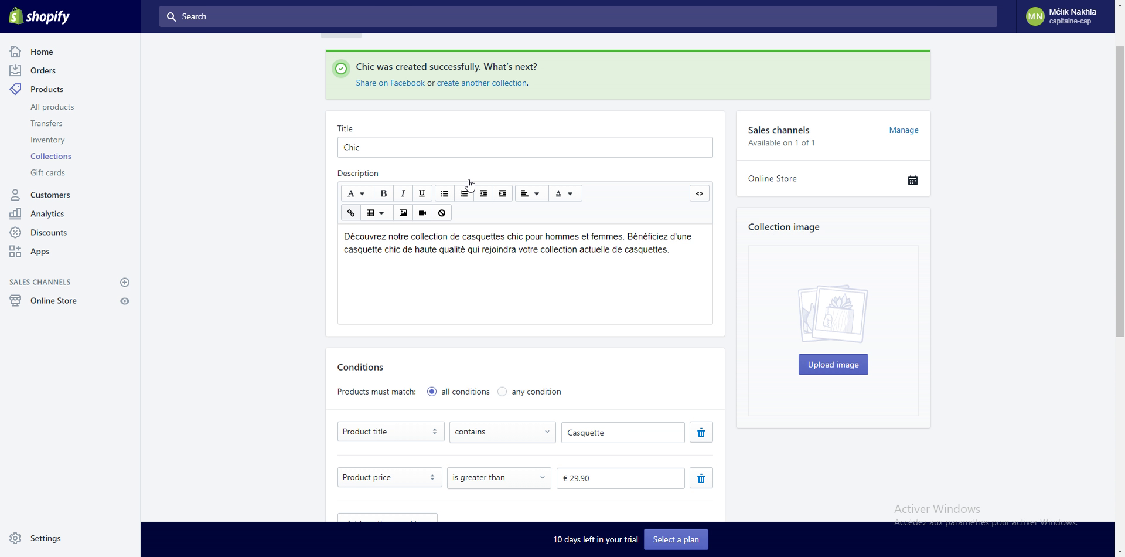
left_click(50, 159)
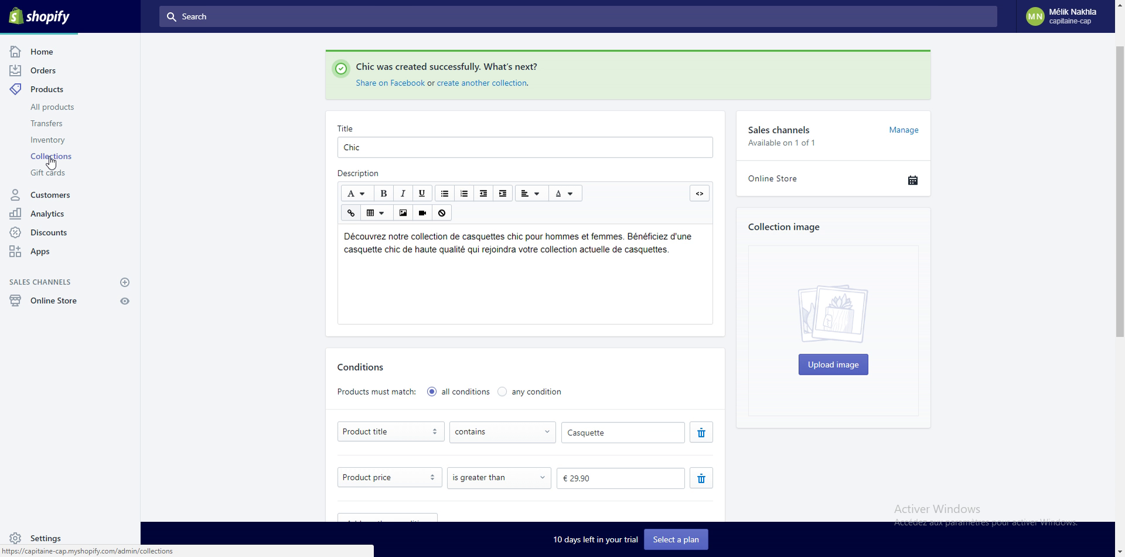